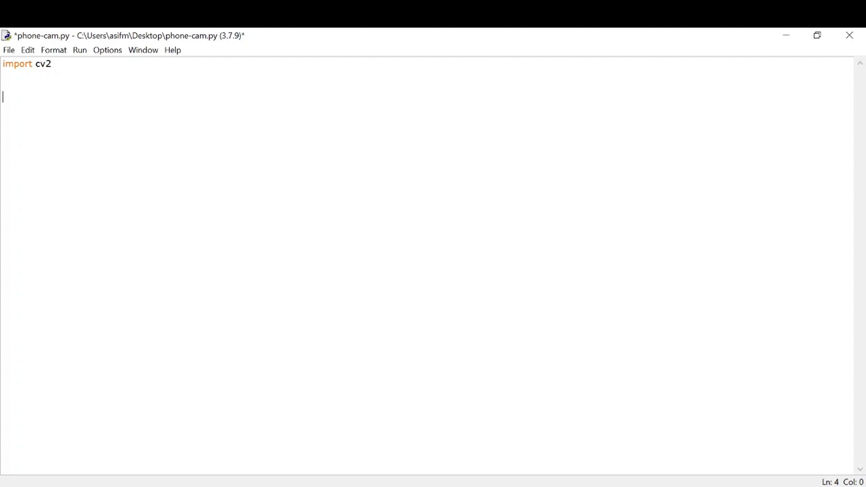
key("Up")
key("Up")
key("Up")
key("End")
key("shift+Home")
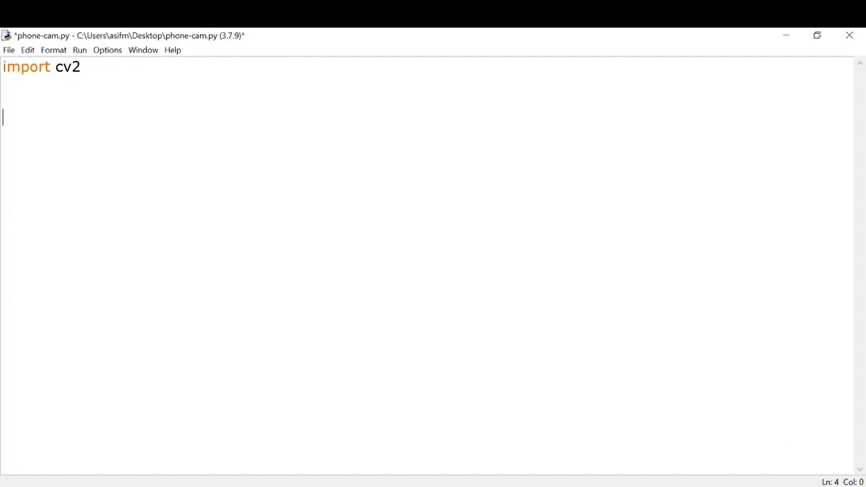
type("cap = cv2.VideoCapture('http://192.168.0.101:8080/video')")
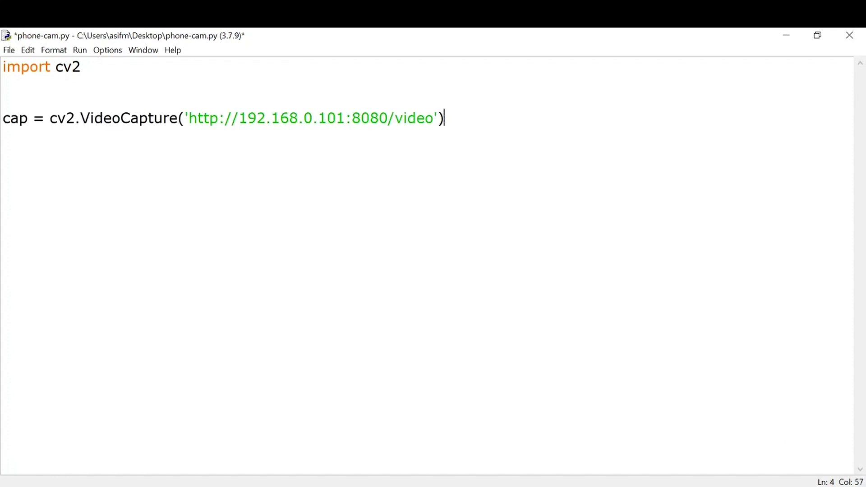
left_click_drag(239, 118, 389, 119)
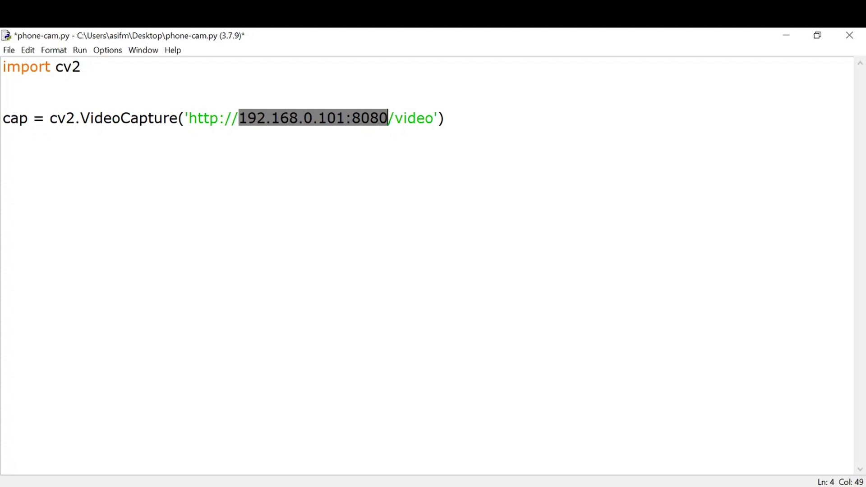
key("End")
Step: Start a while cap.isOpened() loop below the capture line that reads from cap
key("Return")
key("Return")
key("Return")
type("while(cap.isOpened()):")
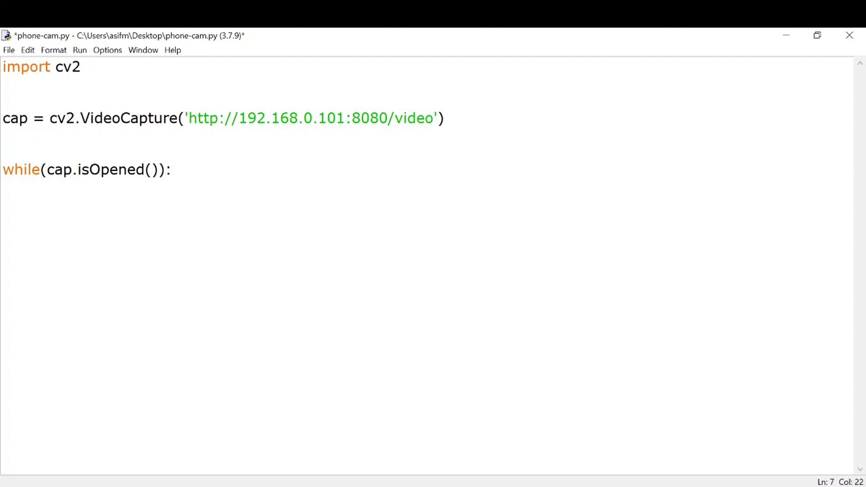
left_click_drag(46, 170, 158, 170)
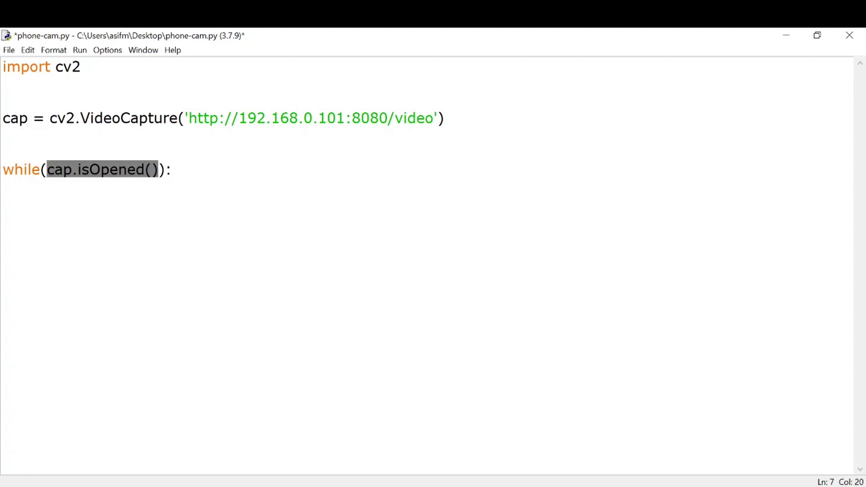
left_click_drag(29, 118, 3, 118)
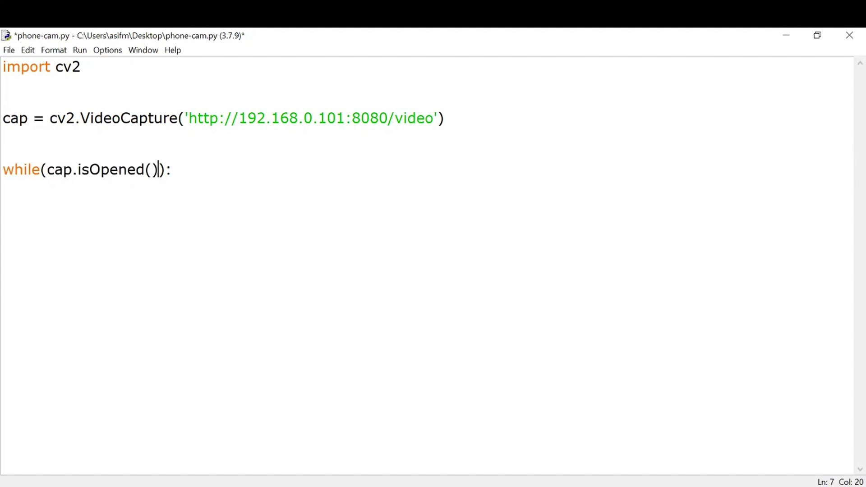
key("Return")
key("Return")
type("ret, frame = cap.read()")
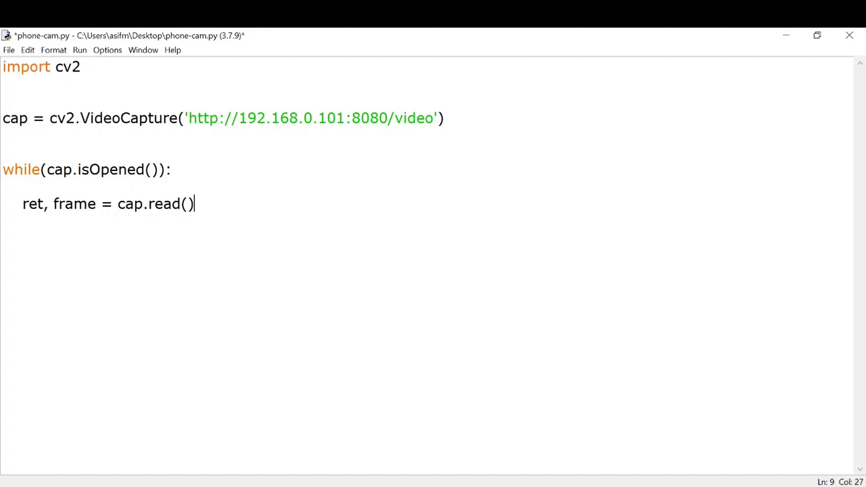
Step: Paste the try/except block showing resized frames, quitting on 'q', then release and destroy windows
type("try:         cv2.imshow('temp', cv2.resize(frame, (600,400)))          key = cv2.waitKey(1)         if key == ord('q'):             break     except cv2.error:         print(\"Stream ended...\")         break")
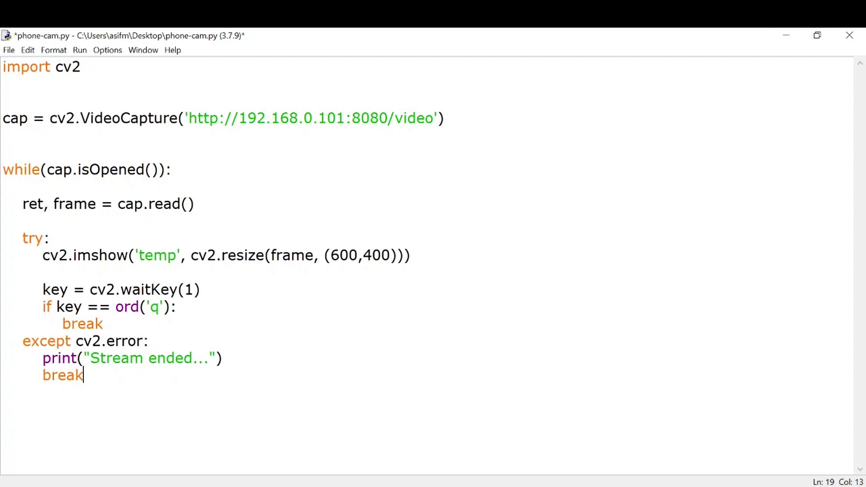
left_click_drag(206, 255, 398, 256)
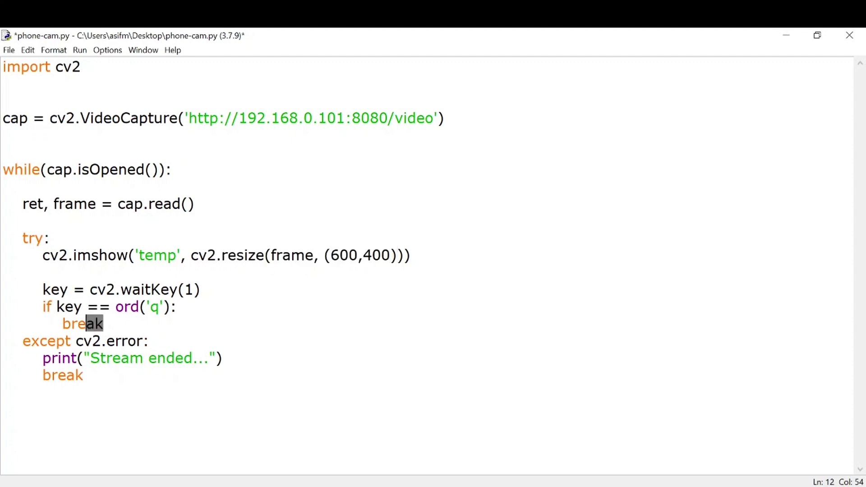
left_click_drag(103, 325, 63, 323)
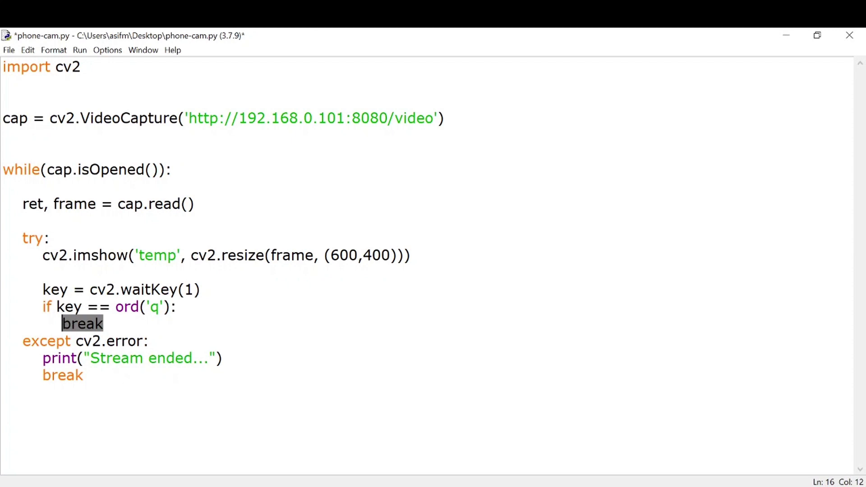
double_click(155, 307)
type("cv2.destroyAllWindows()")
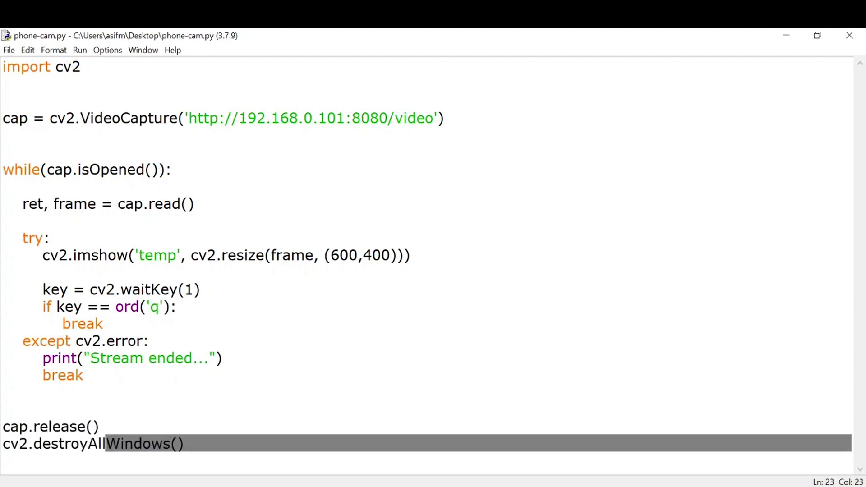
key("shift+Up")
key("shift+Home")
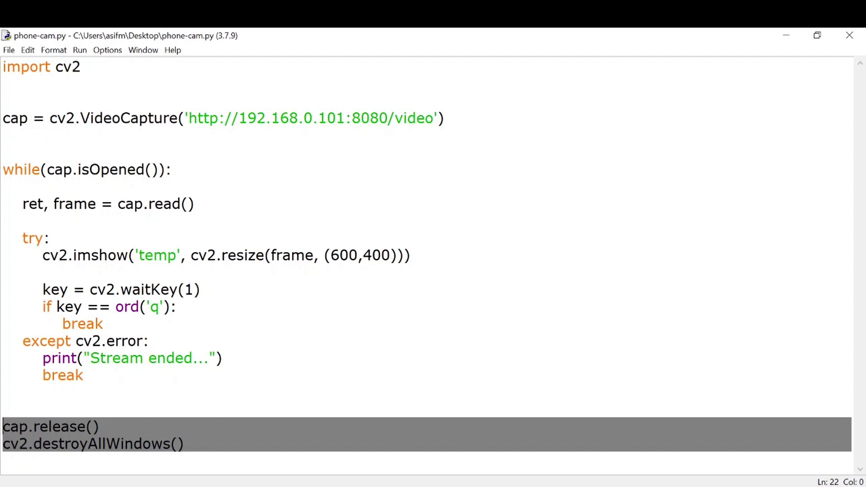
key("ctrl+End")
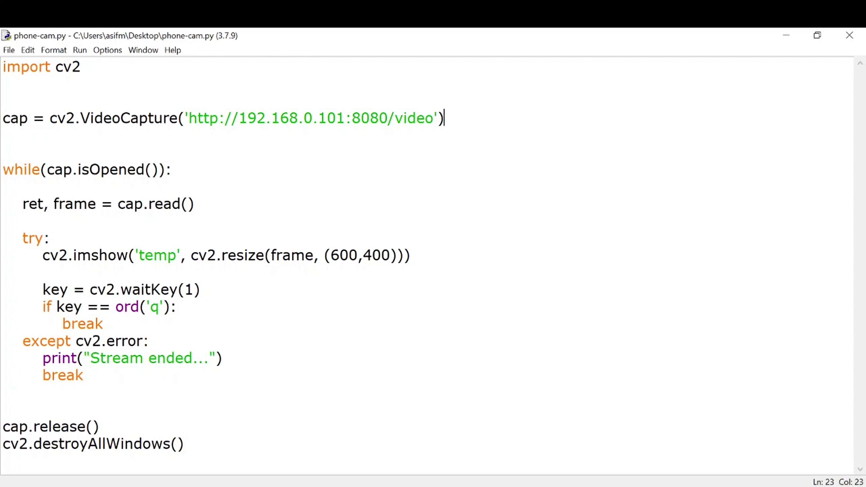
left_click_drag(444, 118, 2, 118)
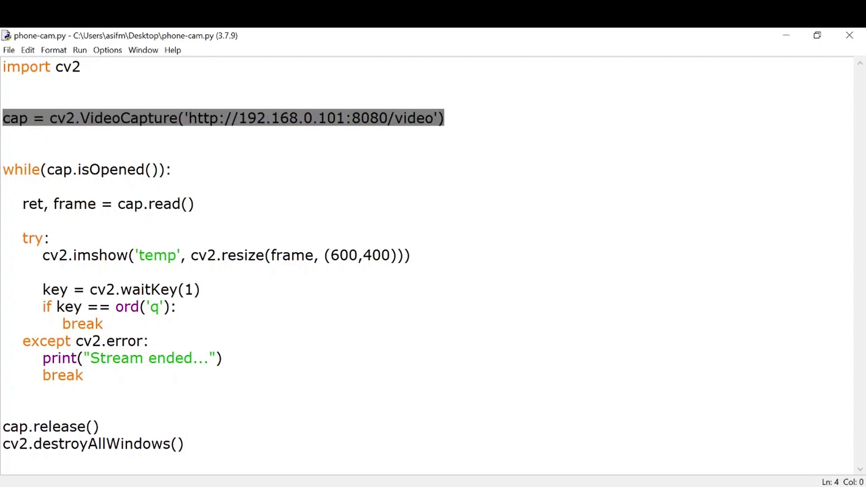
left_click(352, 118)
left_click_drag(239, 117, 388, 118)
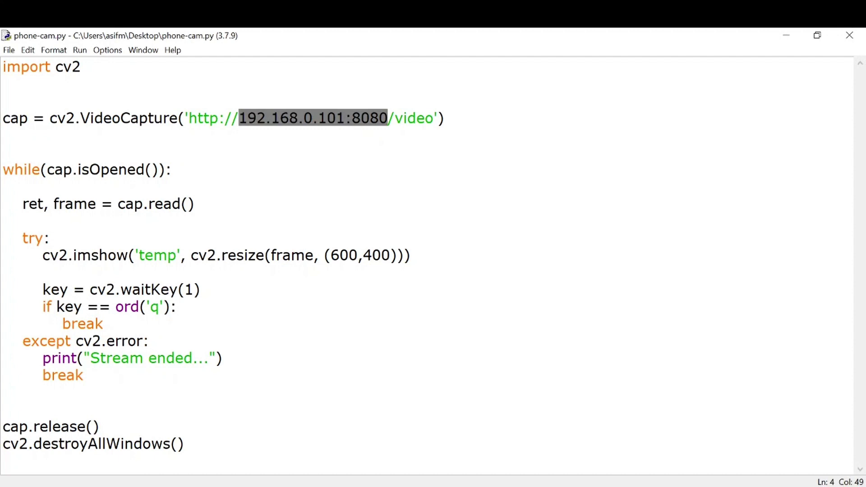
key("End")
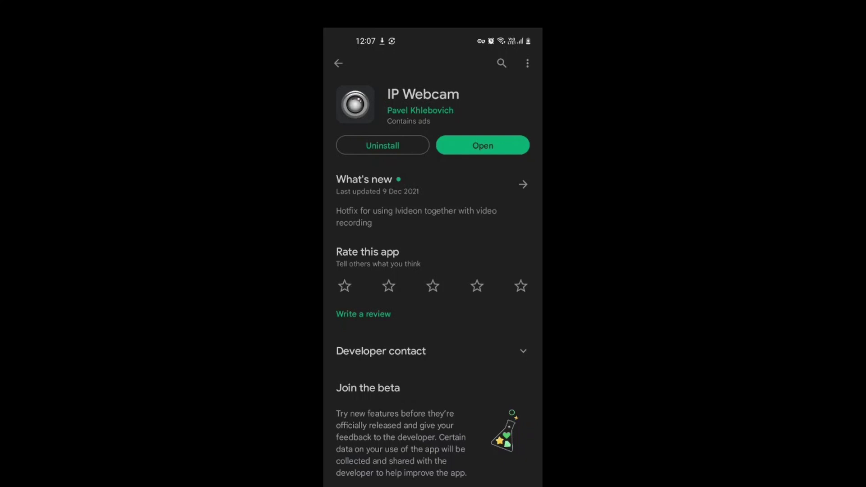
Step: Switch to IP Webcam from recent apps and start its server at 192.168.0.101:8080
left_click_drag(434, 484, 433, 305)
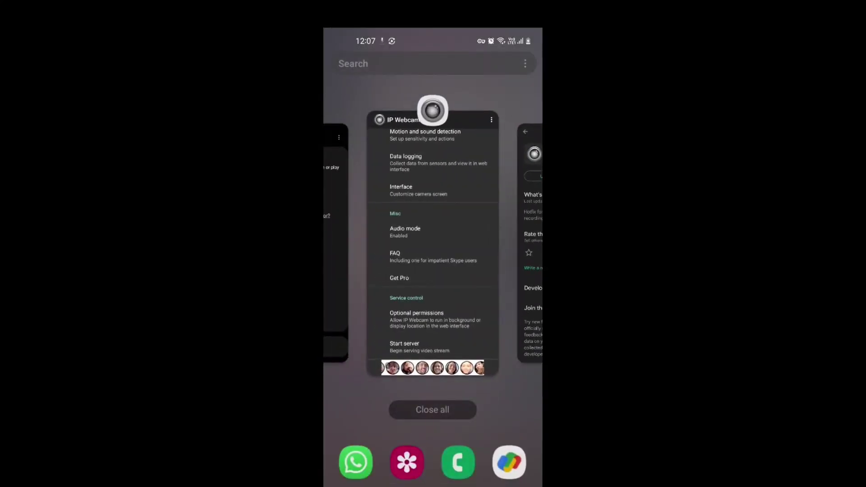
left_click(433, 244)
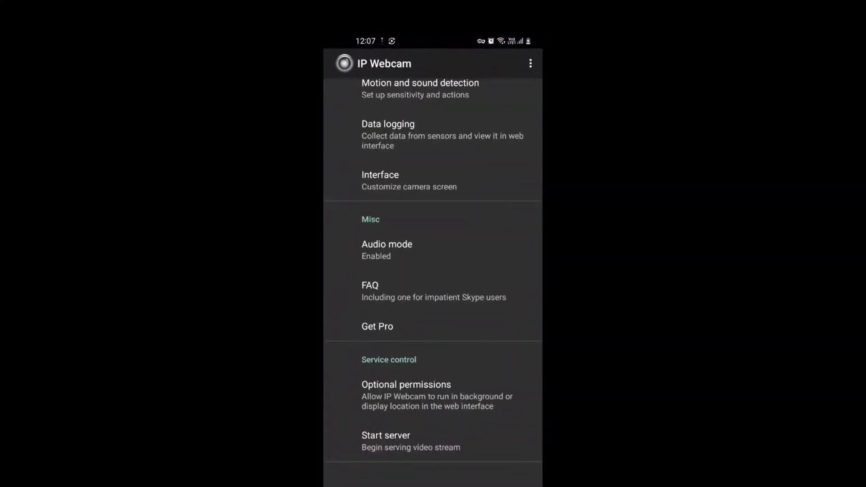
left_click(406, 393)
left_click(407, 440)
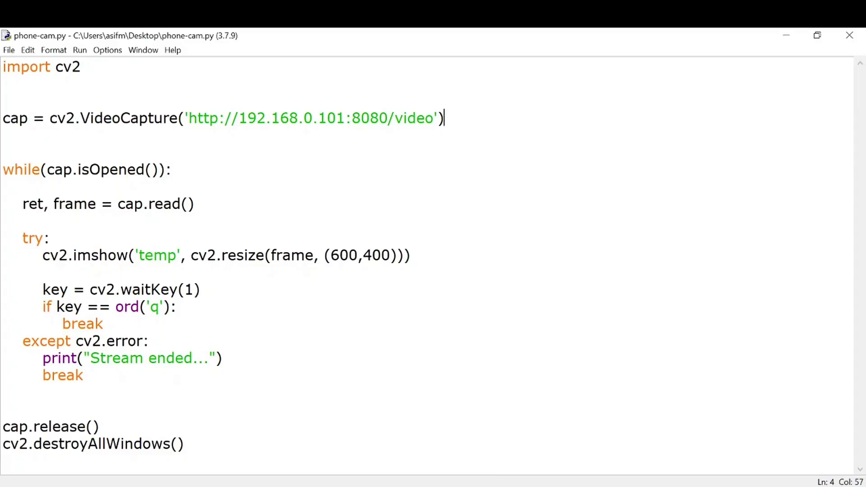
Step: Run python phone-cam.py from a Command Prompt on the Desktop
left_click_drag(239, 118, 388, 117)
key("ctrl+c")
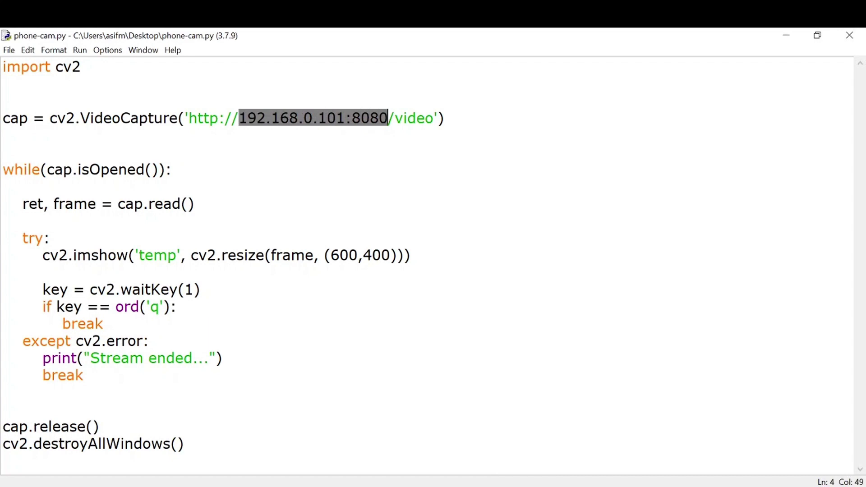
type("p")
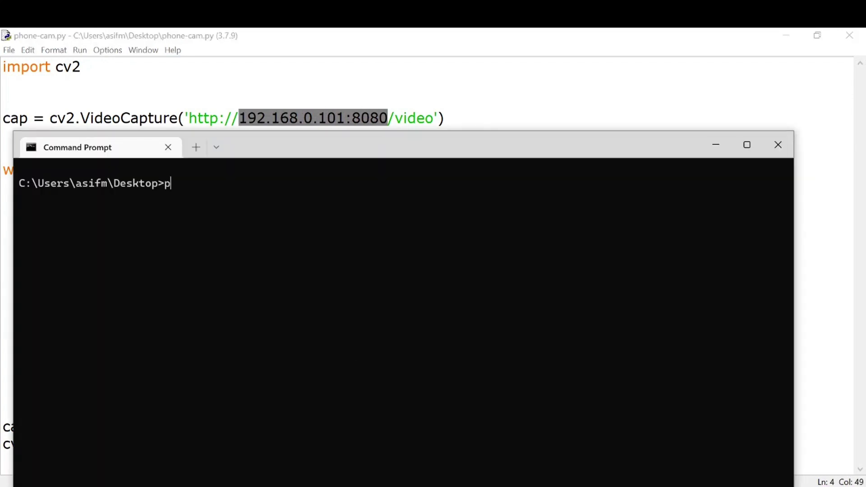
type("ython ")
type("phone-cam.py")
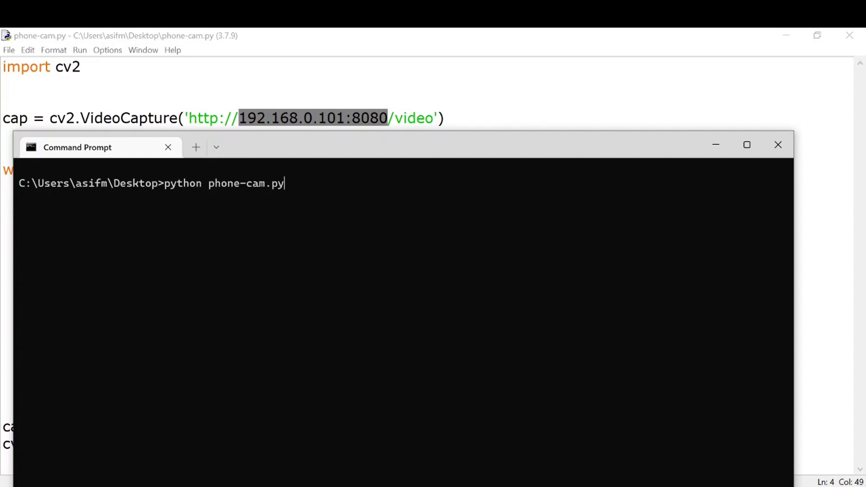
key("Return")
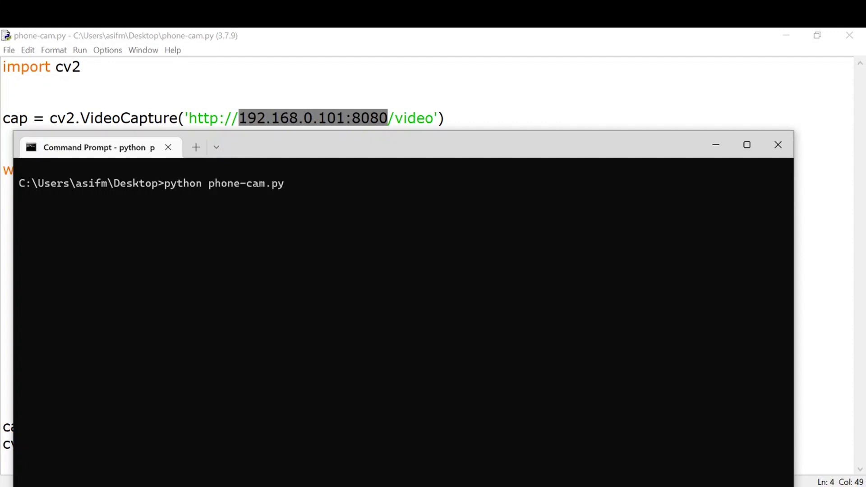